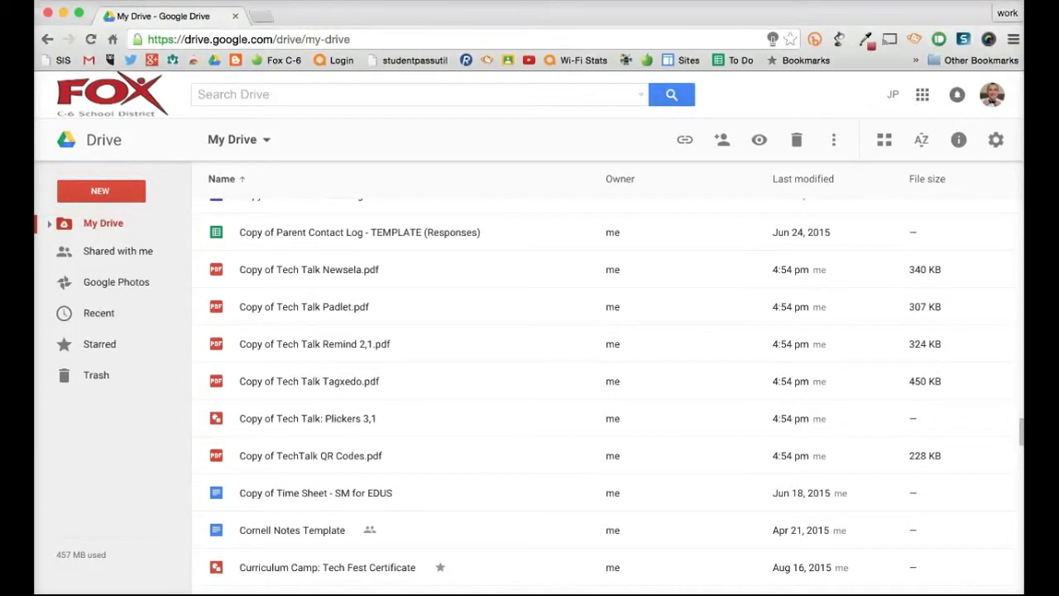
Step: Create a new folder in My Drive named 'Shareable Tech Talk'
left_click(100, 191)
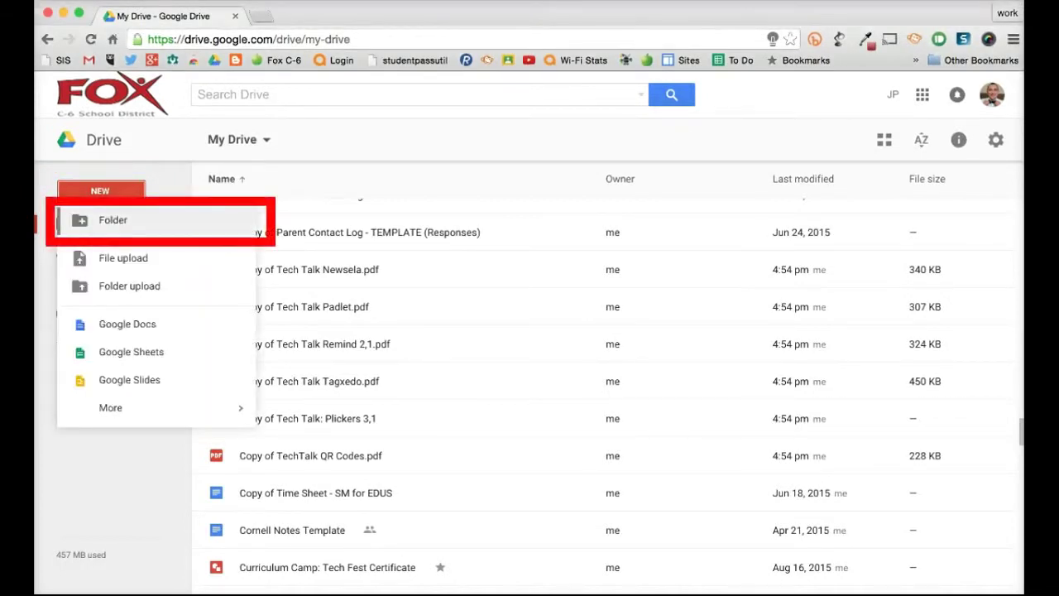
left_click(113, 220)
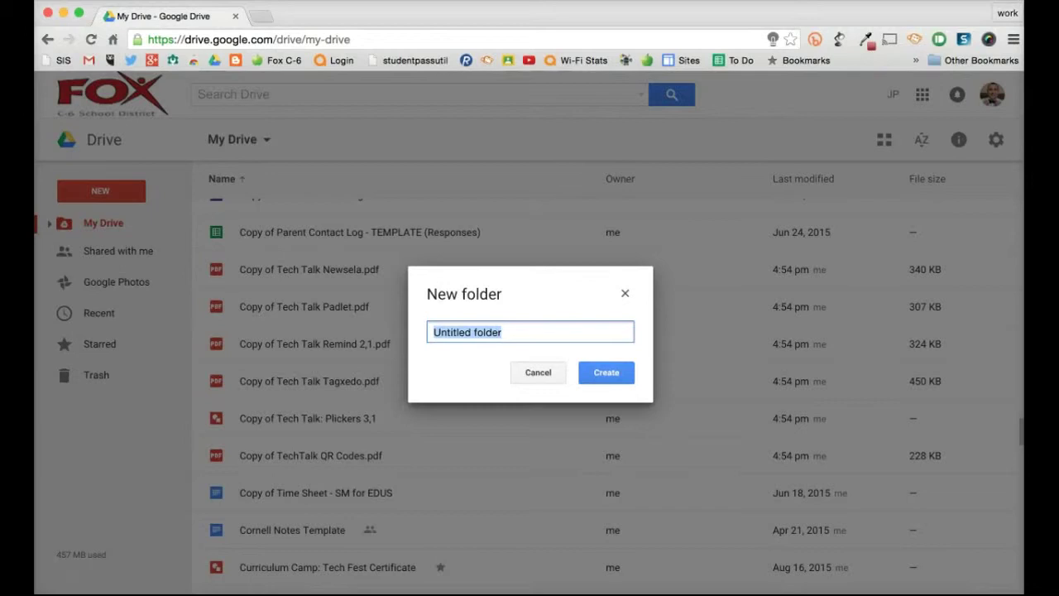
type("Shareb")
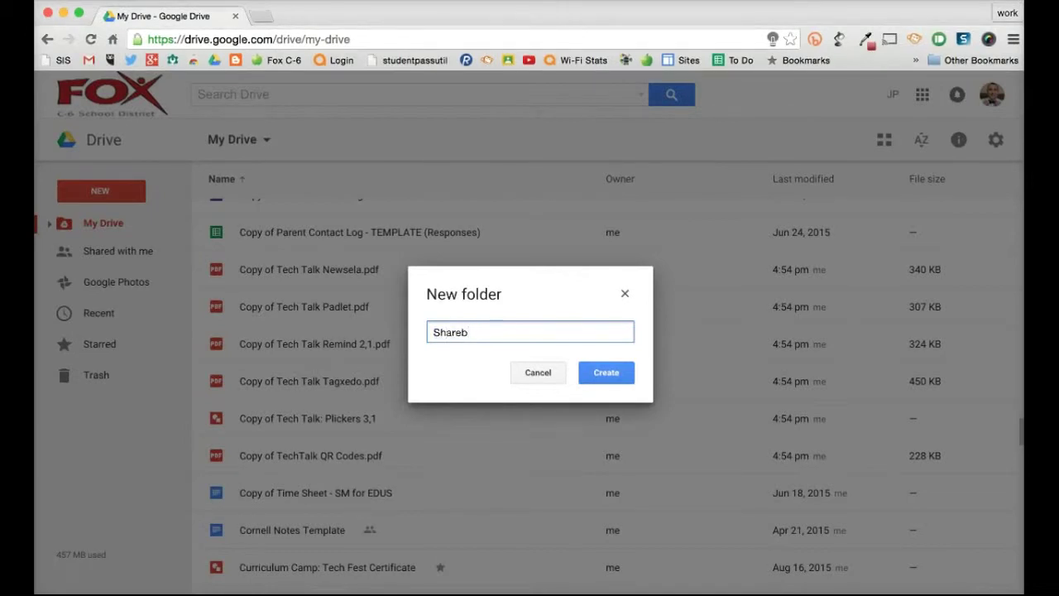
key("BackSpace")
type("able Tech Talk")
key("Return")
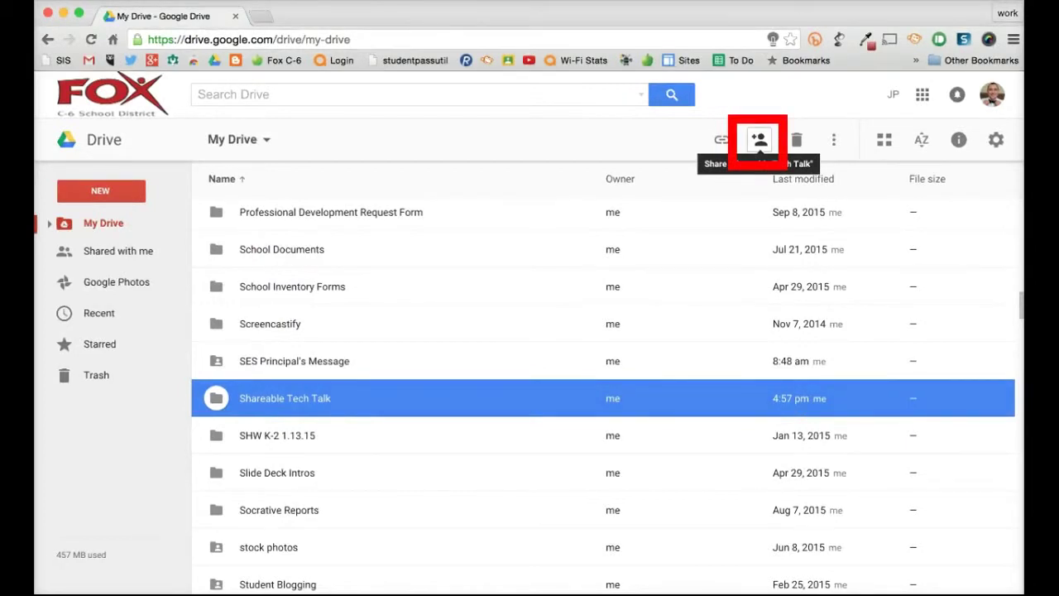
Step: Share the folder, add and then remove a contact, and open Advanced sharing settings
left_click(760, 139)
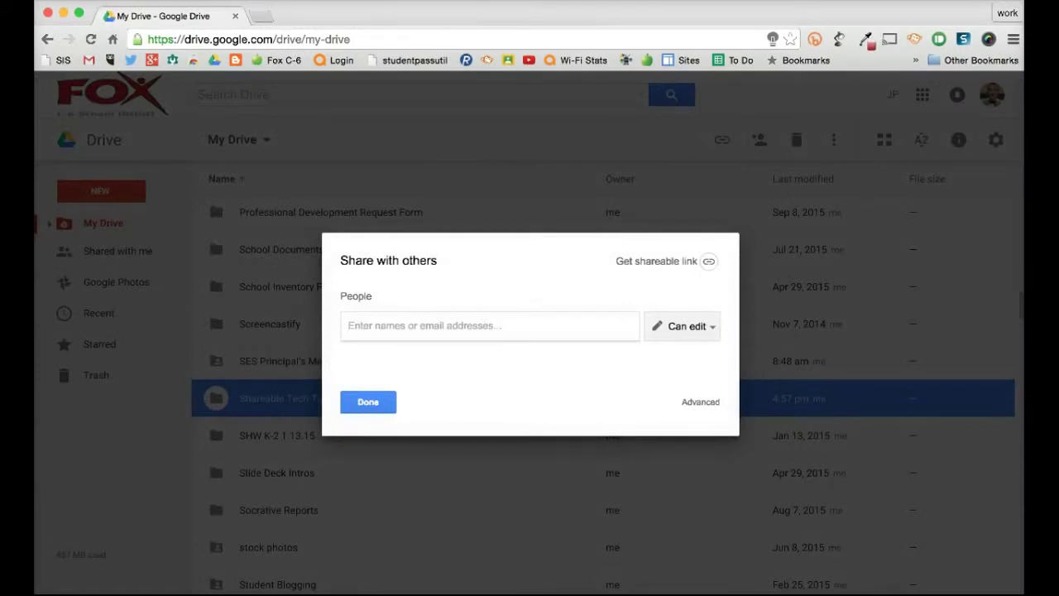
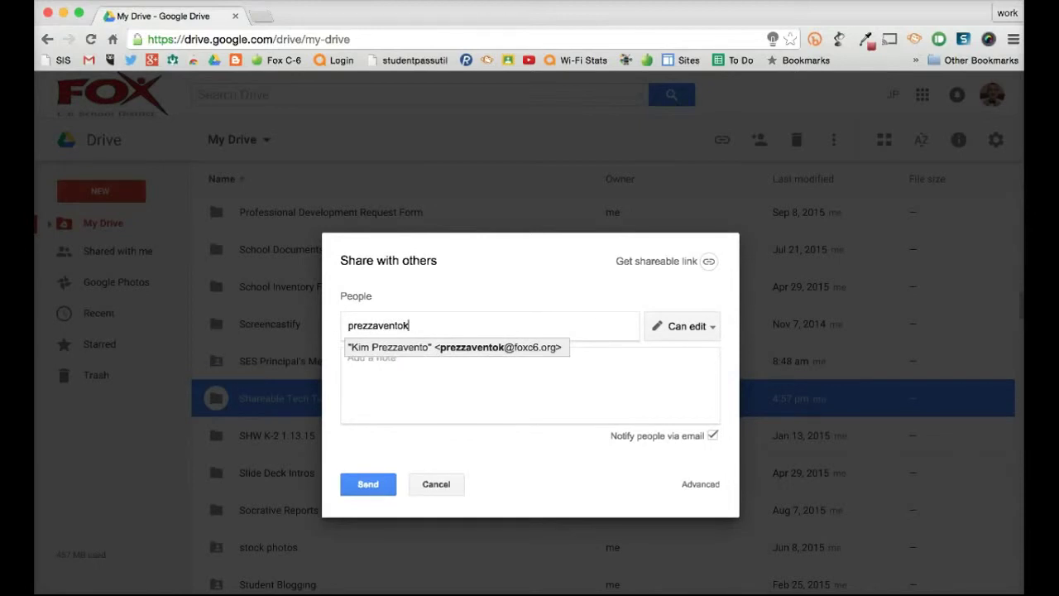
key("Return")
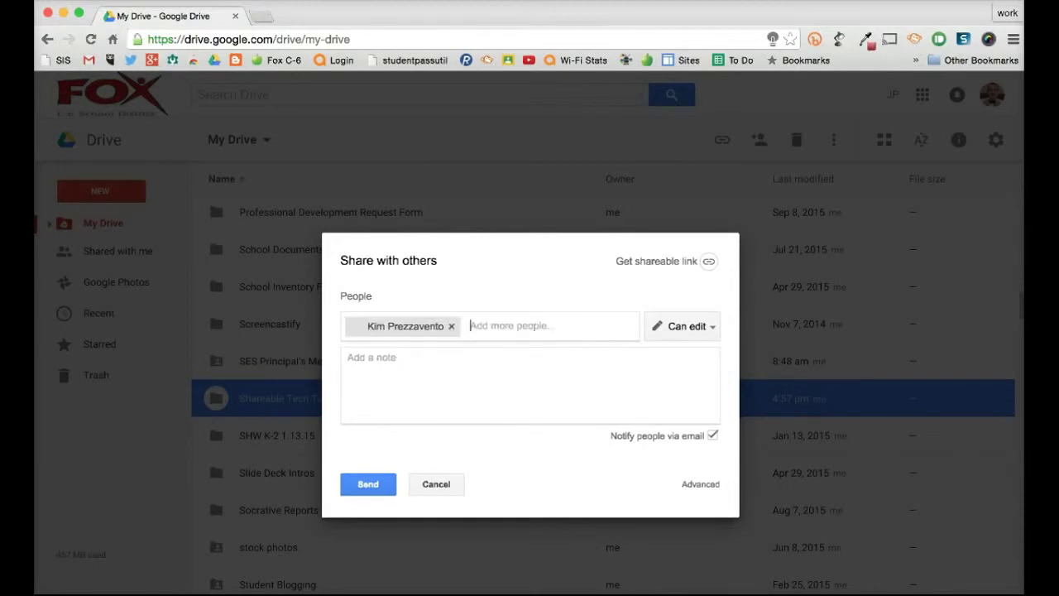
key("BackSpace")
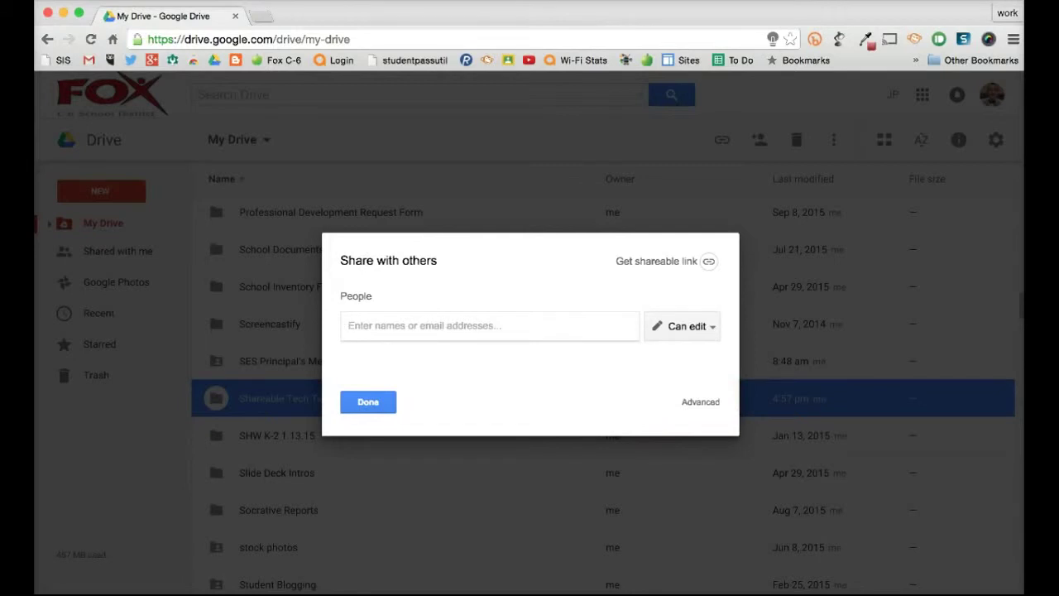
left_click(700, 402)
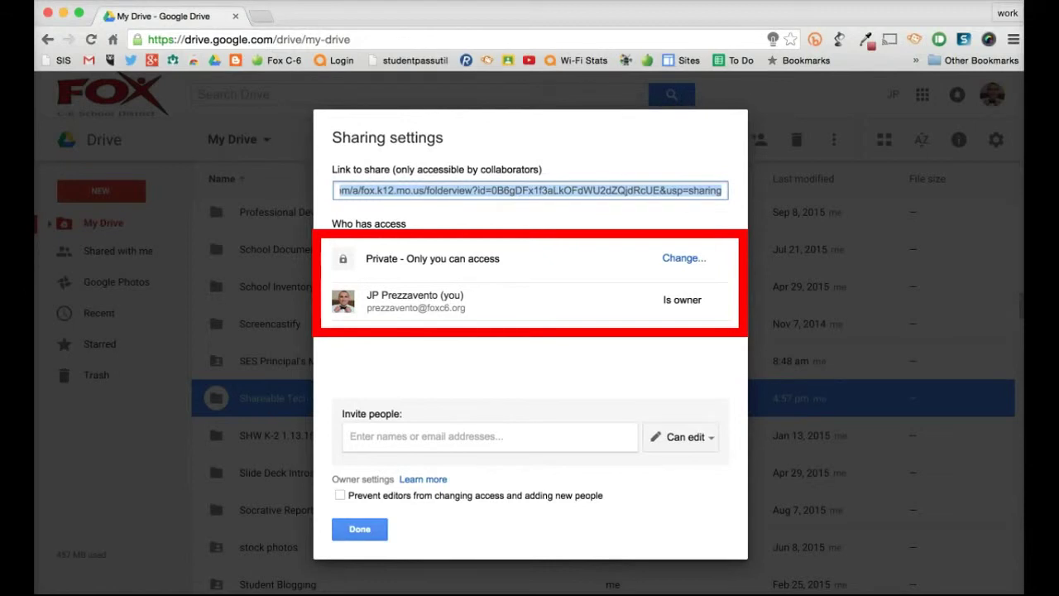
Step: Set the folder's link sharing to 'On - Public on the web' and save it
left_click(685, 259)
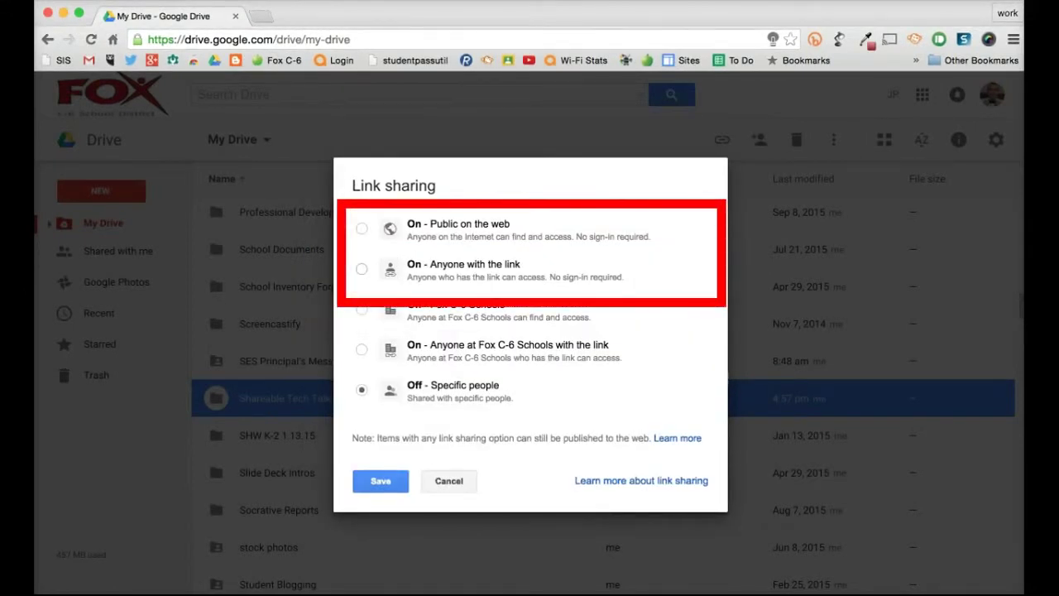
left_click(361, 229)
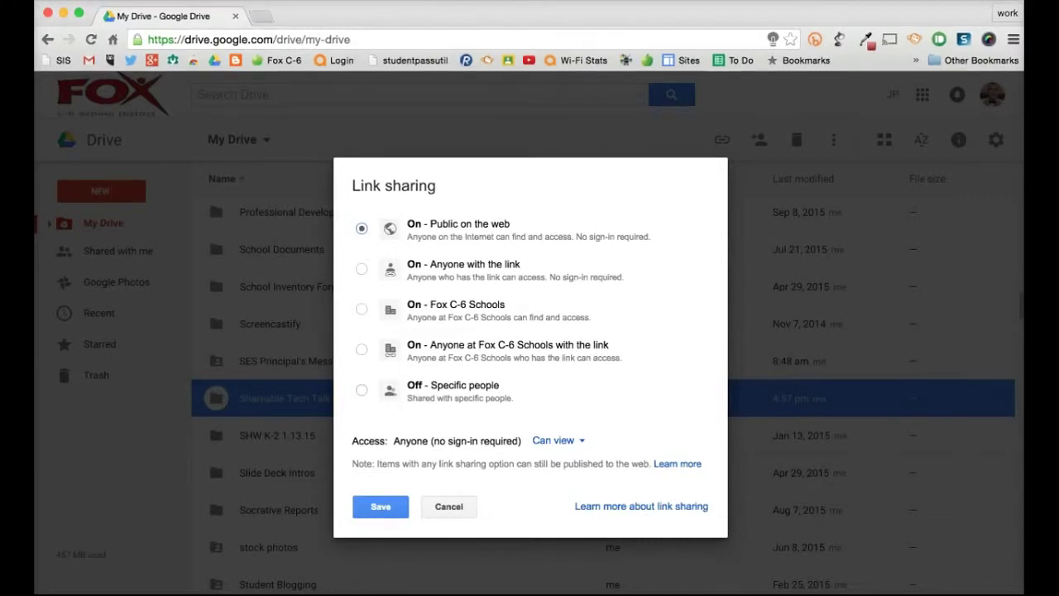
left_click(381, 507)
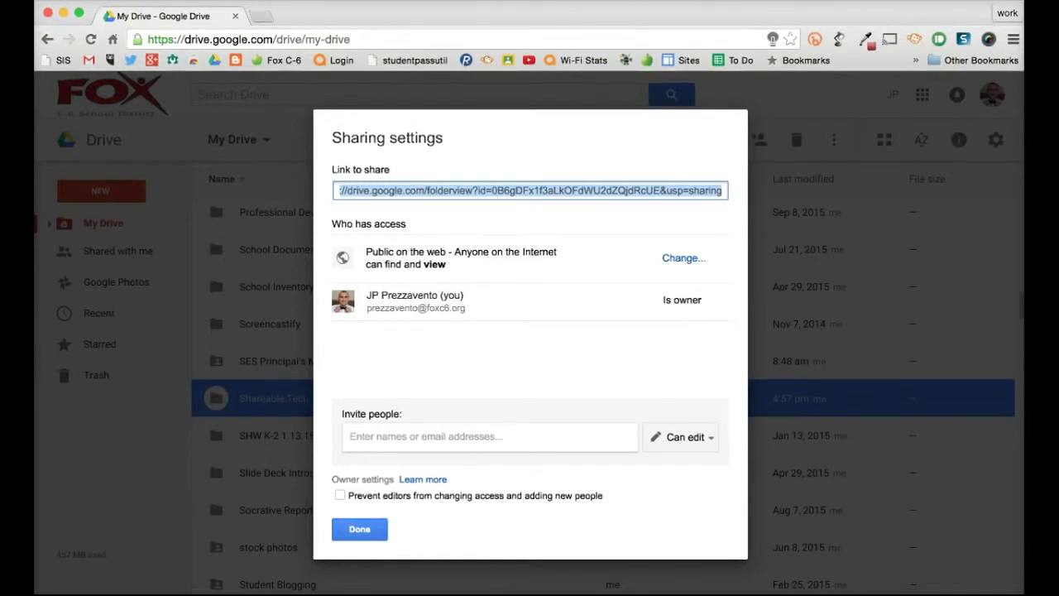
key("Escape")
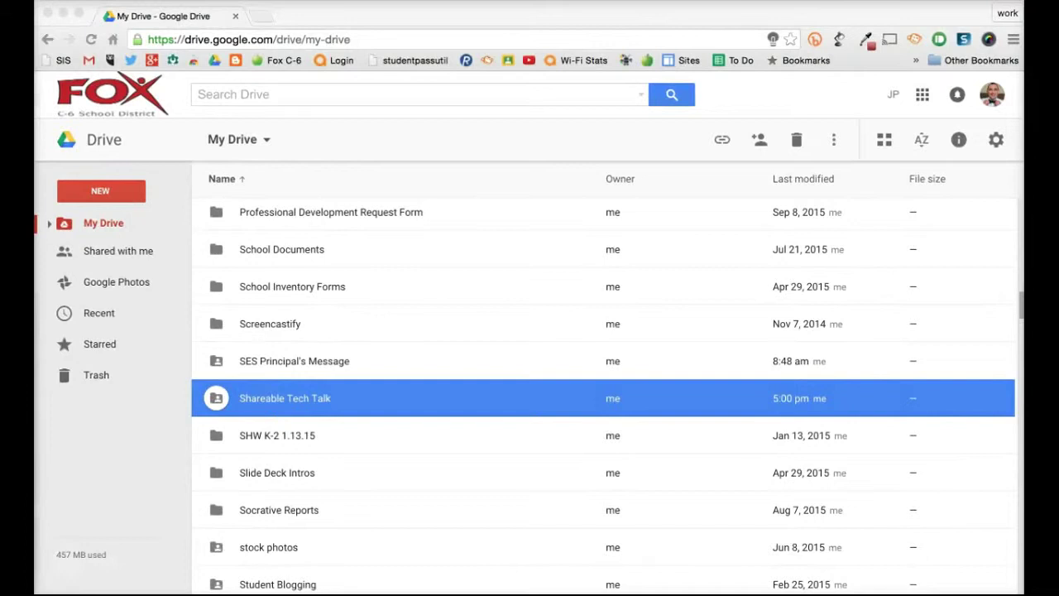
Step: Scroll to the Copy of Tech Talk files and select the Copy of Tech Talk: Plickers 3,1 file
scroll(604, 397, "down", 10)
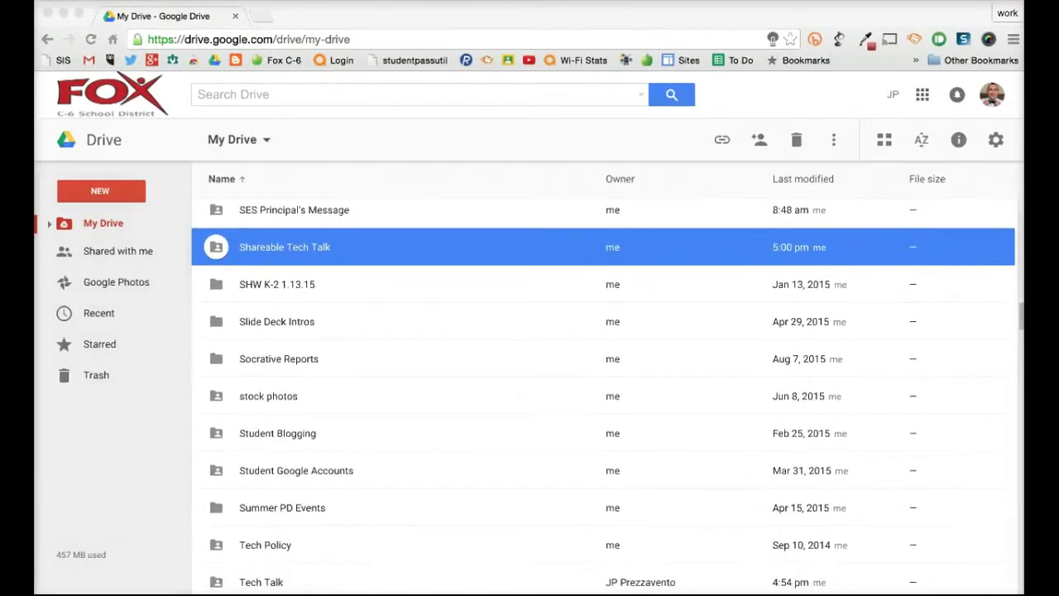
scroll(604, 397, "down", 10)
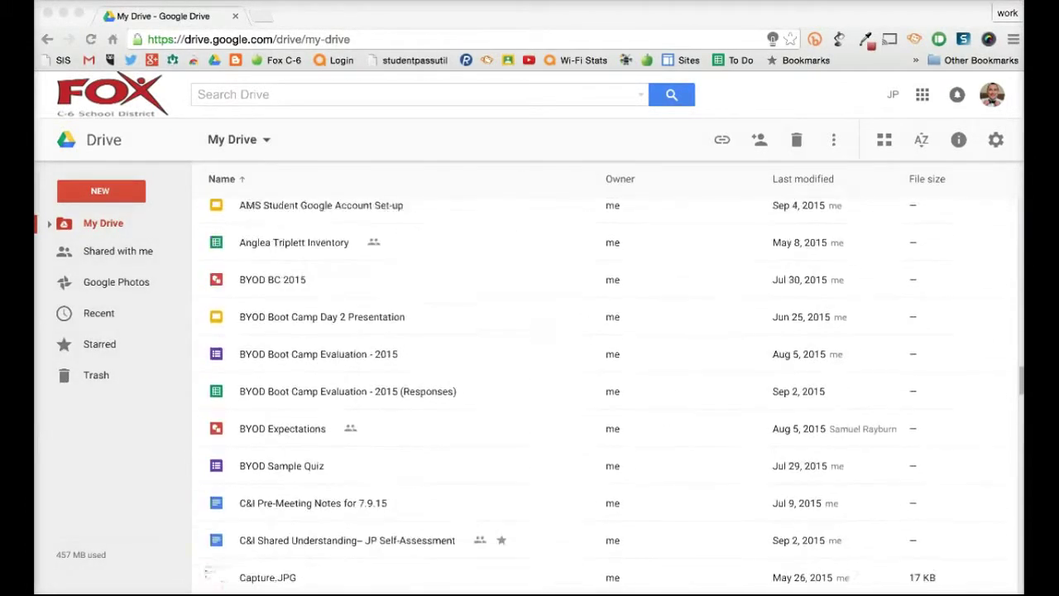
scroll(604, 397, "down", 5)
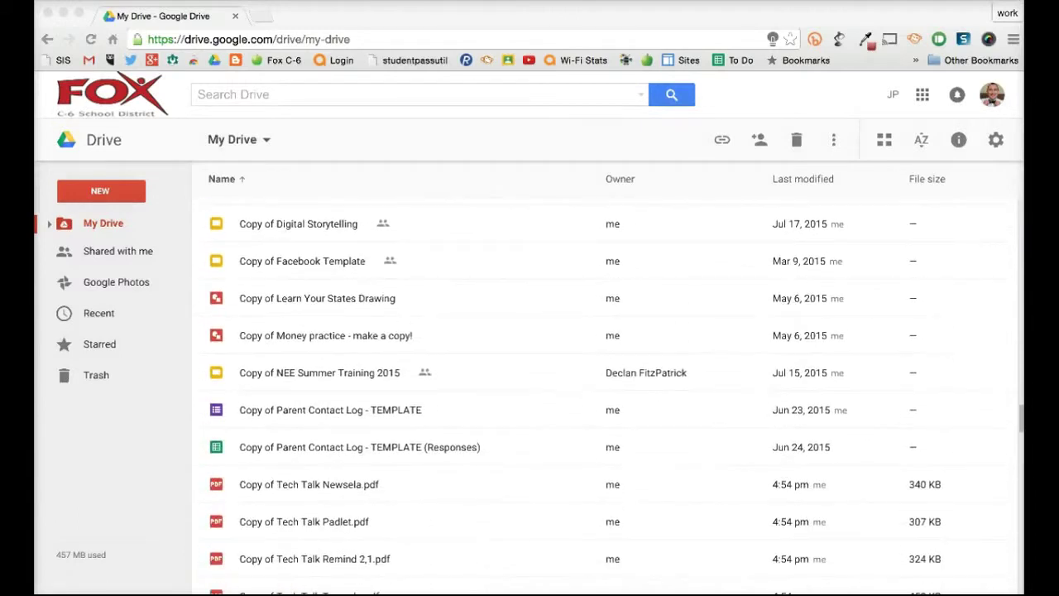
scroll(604, 397, "down", 2)
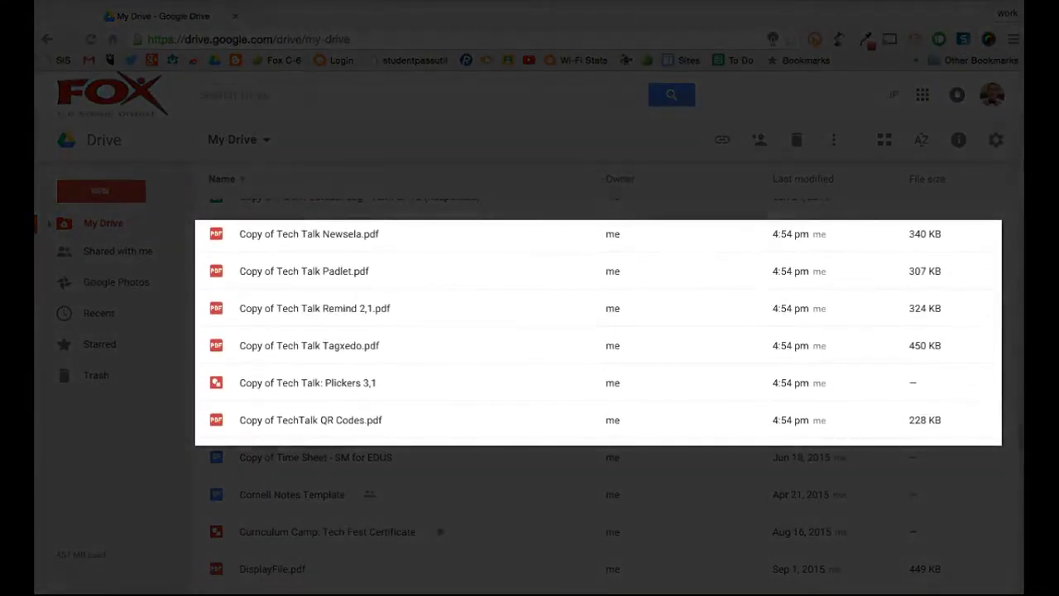
left_click(308, 234)
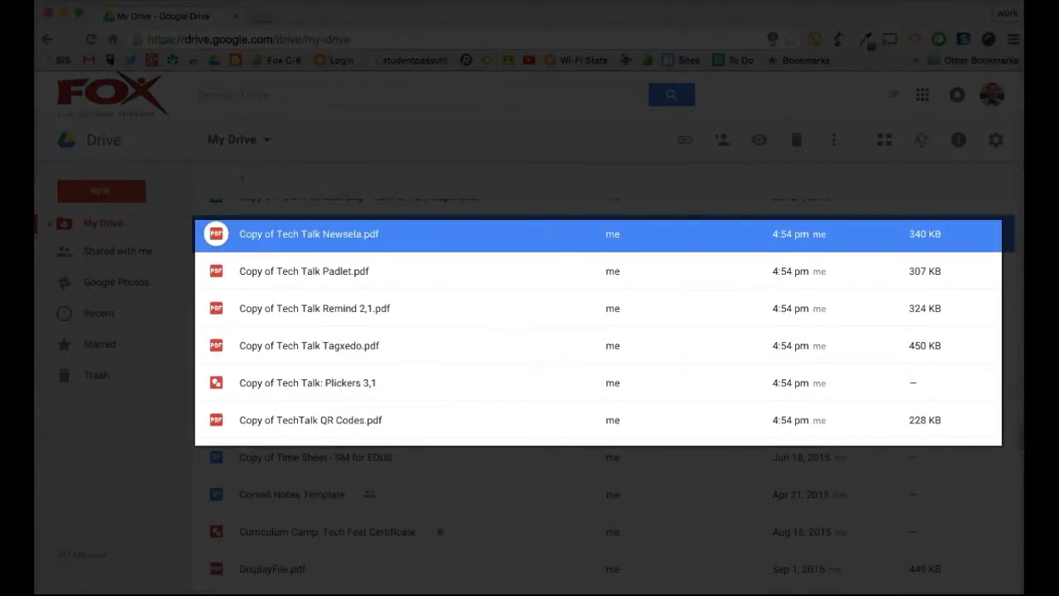
left_click(310, 420)
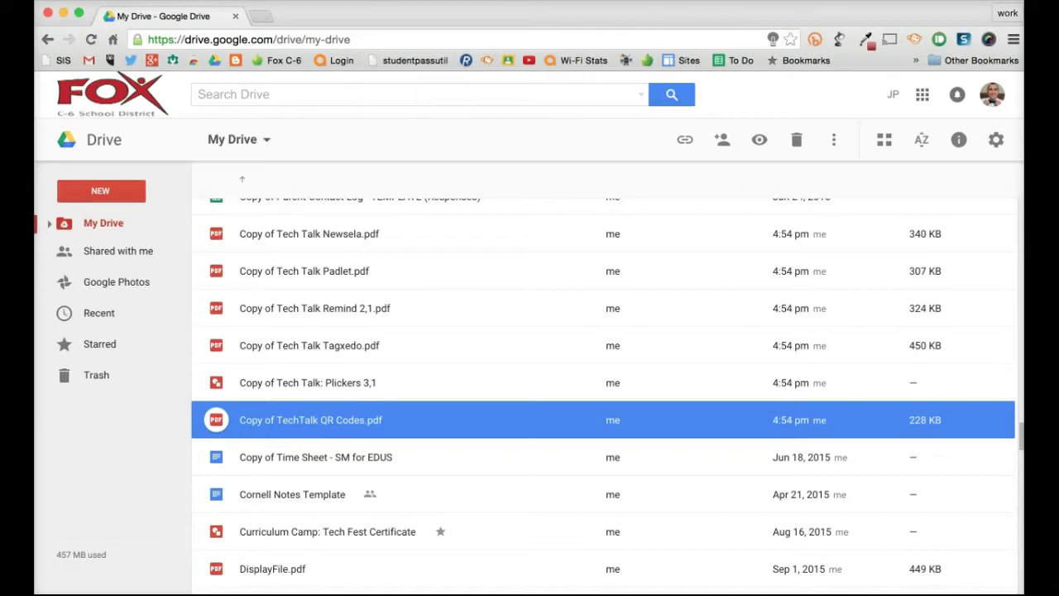
left_click(308, 383)
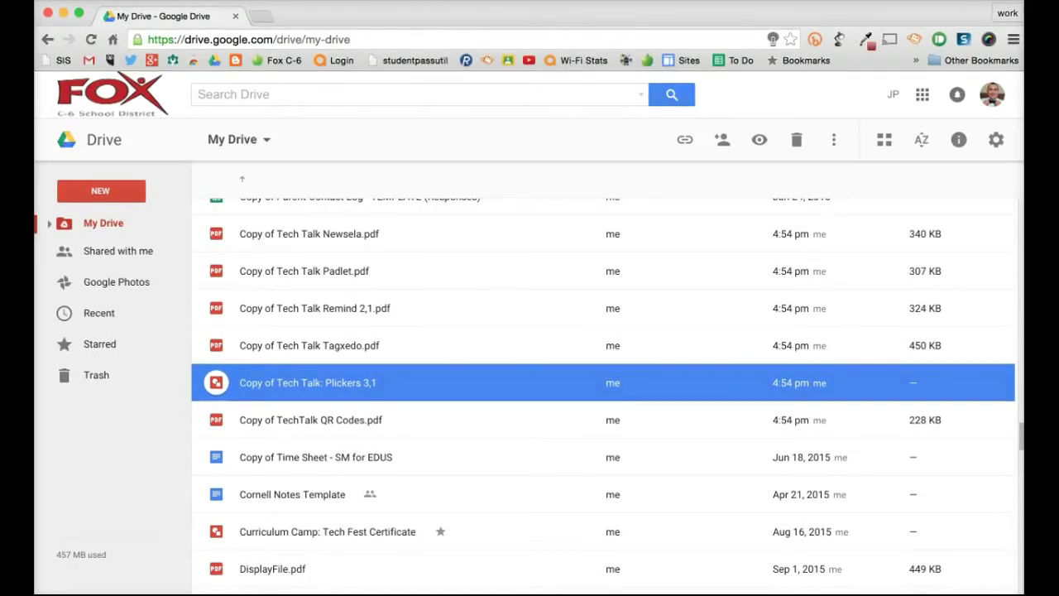
Step: Move 'Copy of Tech Talk: Plickers 3,1' into the Shareable Tech Talk folder
right_click(356, 384)
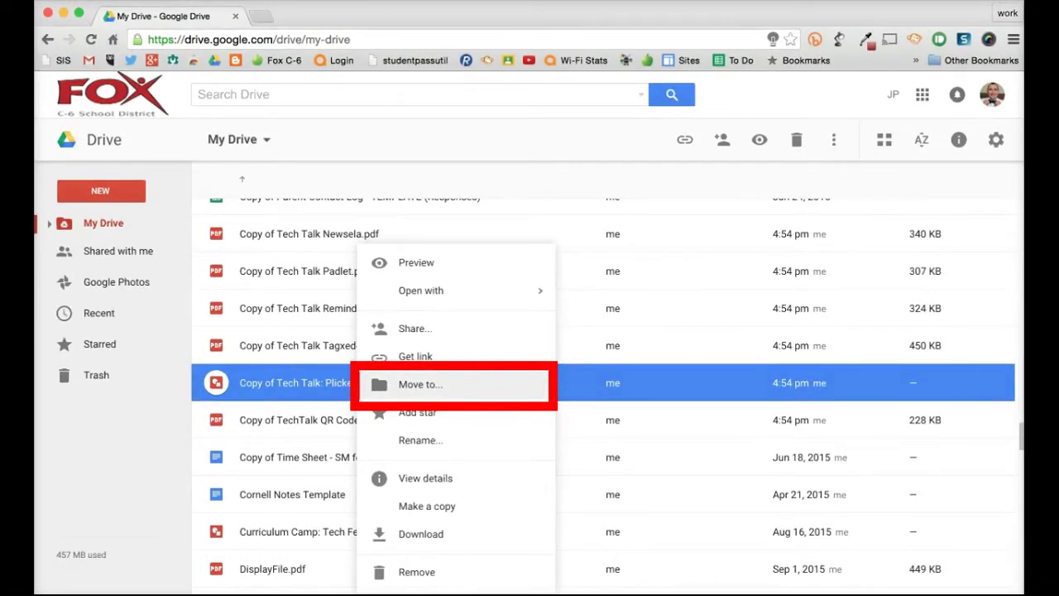
left_click(418, 384)
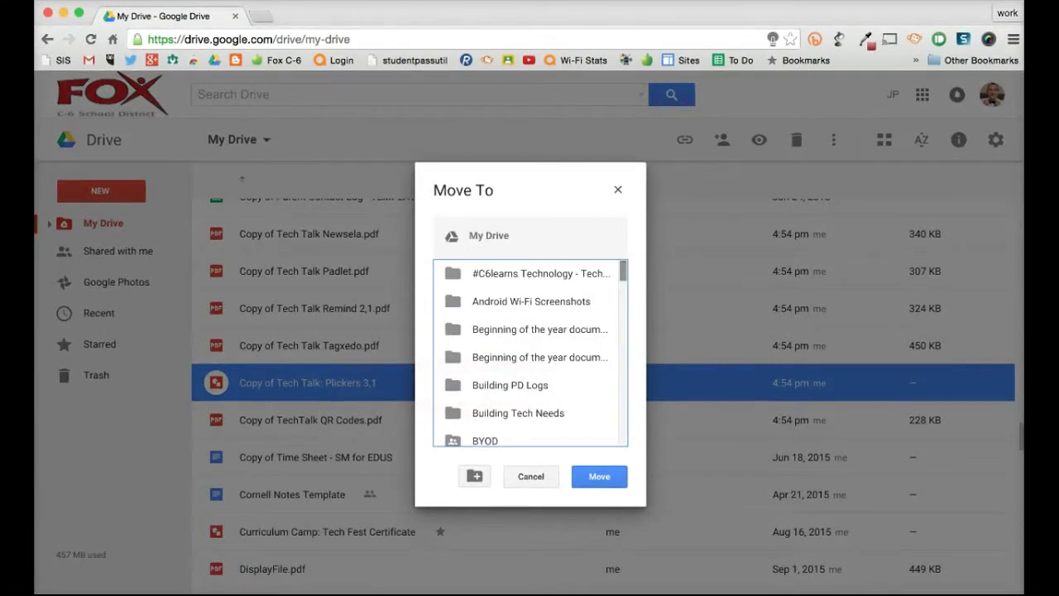
scroll(531, 354, "down", 10)
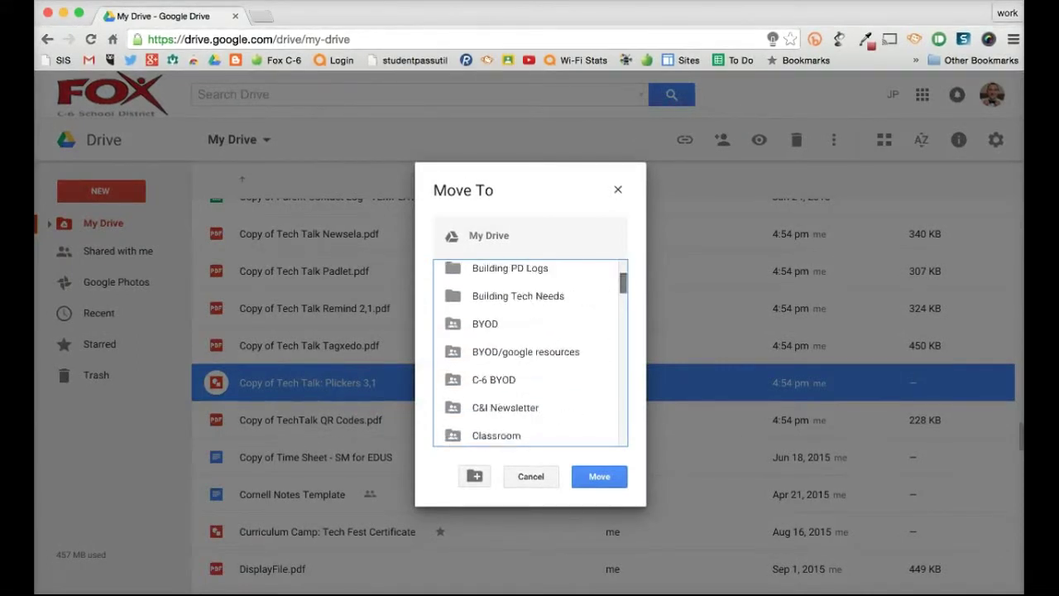
scroll(531, 353, "down", 3)
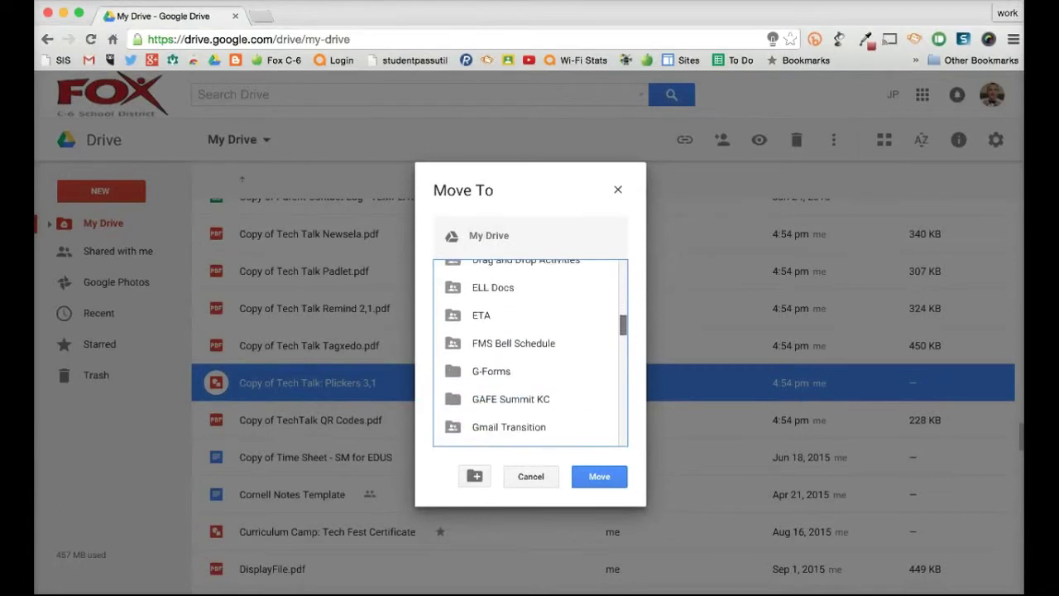
scroll(531, 354, "down", 5)
scroll(530, 354, "down", 5)
scroll(530, 354, "up", 7)
scroll(531, 353, "down", 8)
scroll(531, 353, "up", 3)
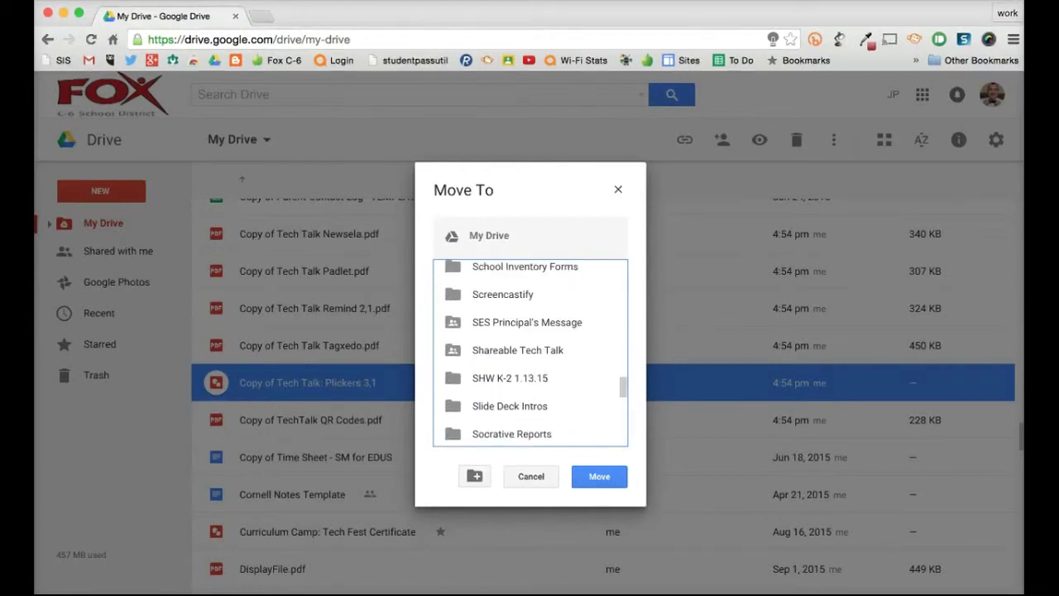
left_click(517, 351)
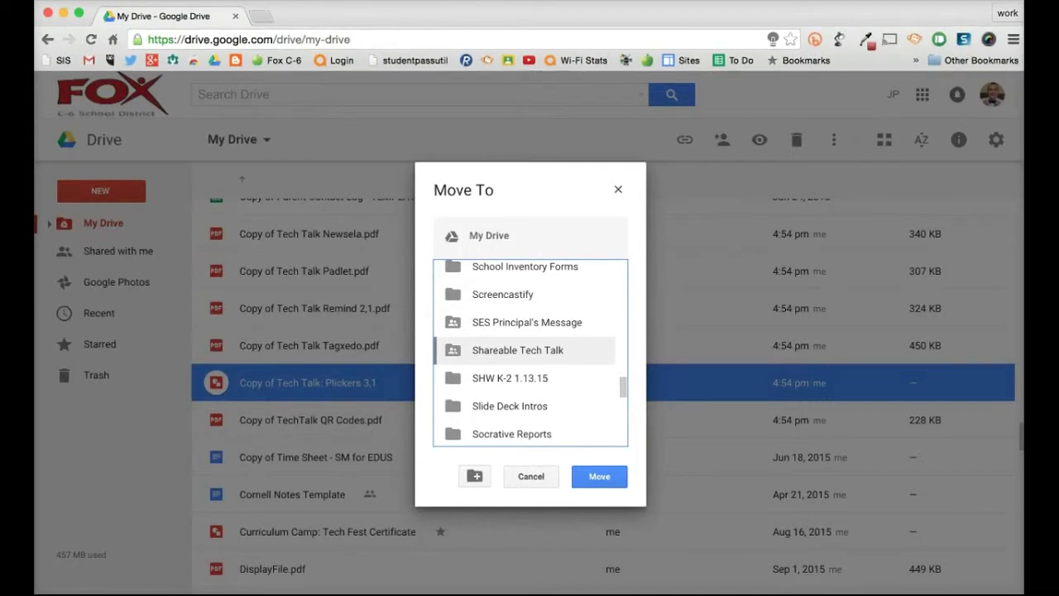
left_click(599, 477)
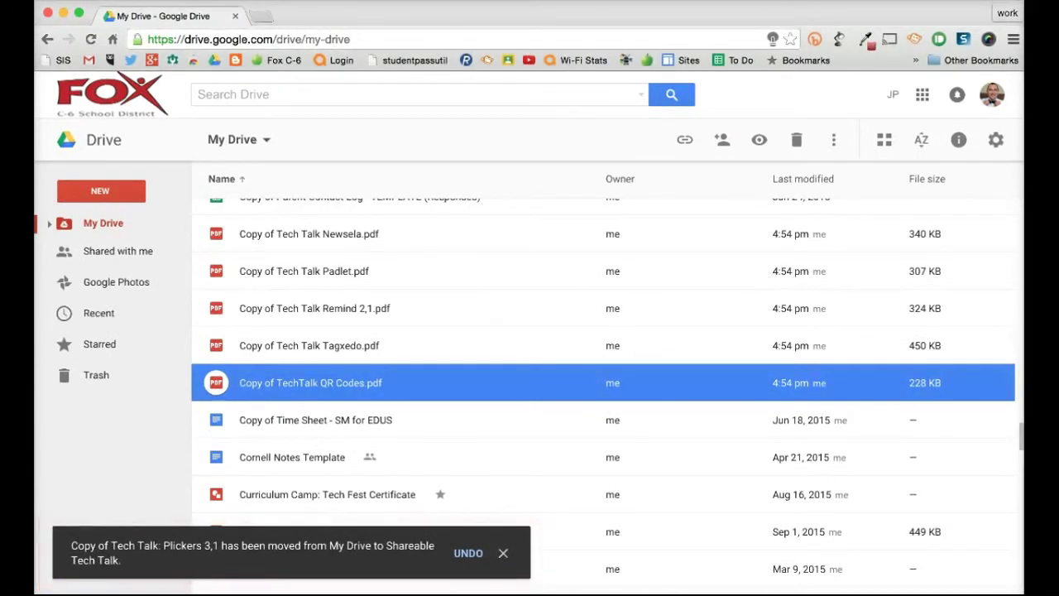
Step: Dismiss the file-moved notification
left_click(504, 553)
left_click(504, 569)
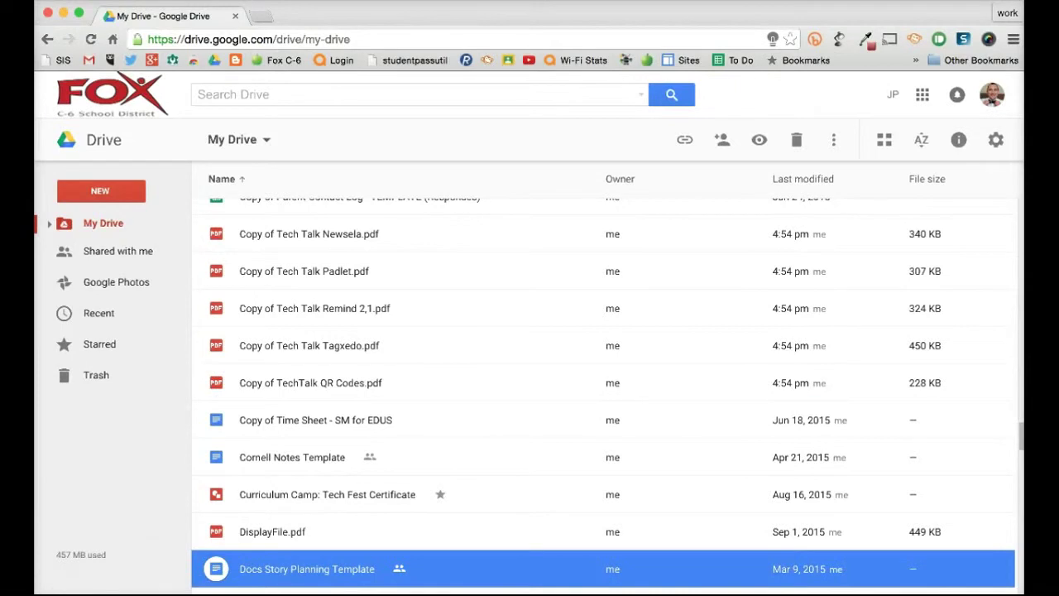
scroll(602, 395, "up", 1)
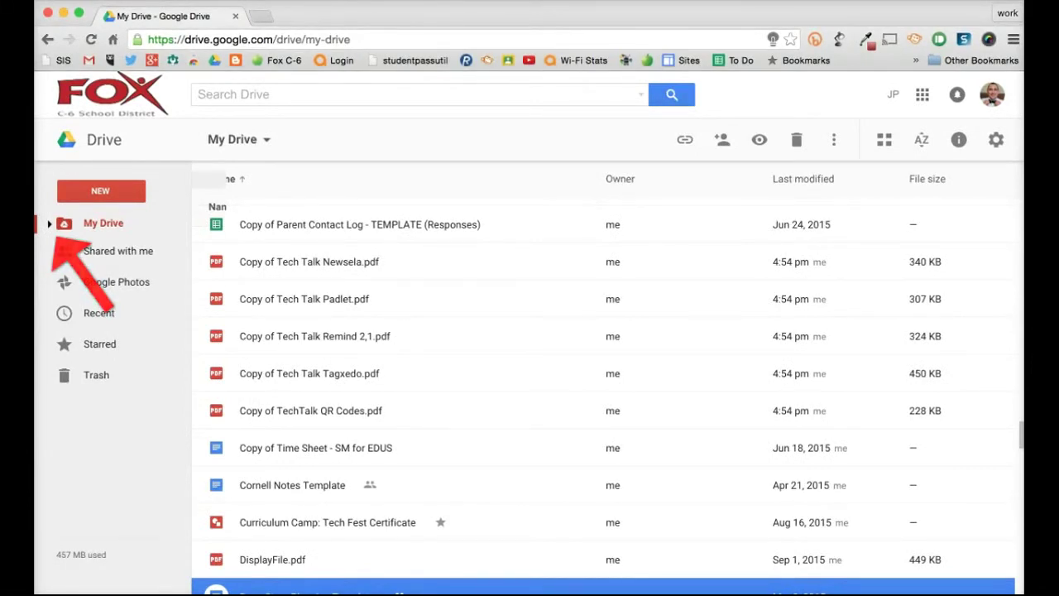
Step: Drag the five Tech Talk PDFs, Newsela through QR Codes, into Shareable Tech Talk and confirm sharing
left_click(50, 225)
scroll(124, 298, "down", 5)
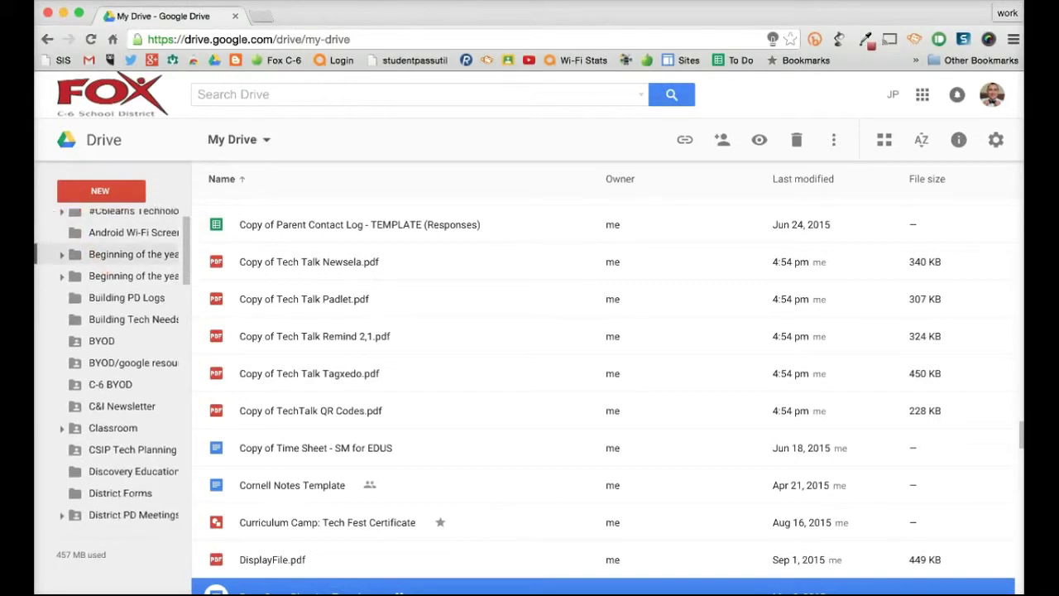
scroll(124, 301, "down", 8)
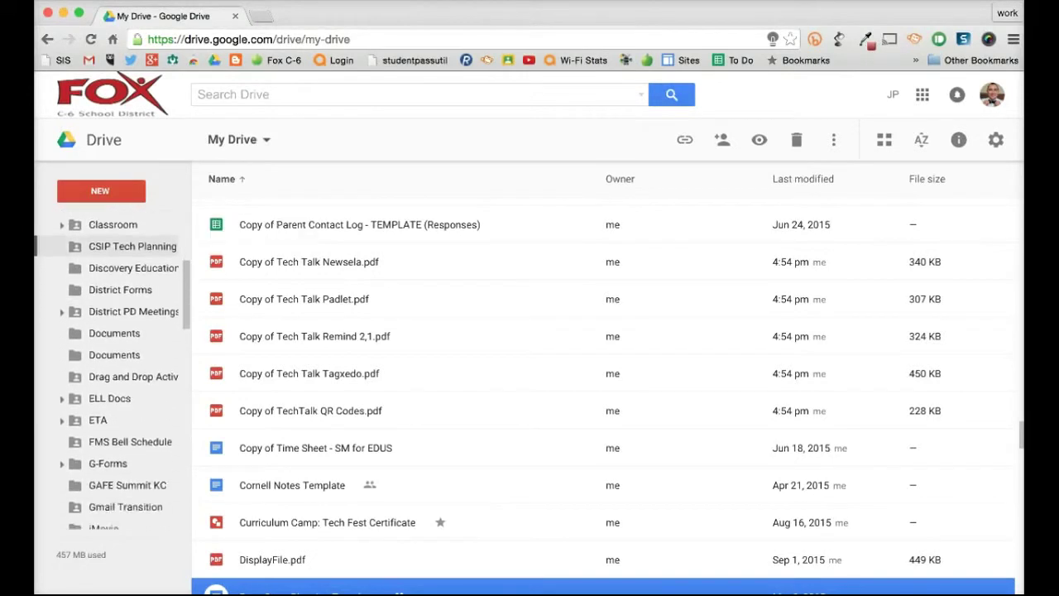
scroll(124, 281, "down", 6)
scroll(125, 289, "down", 5)
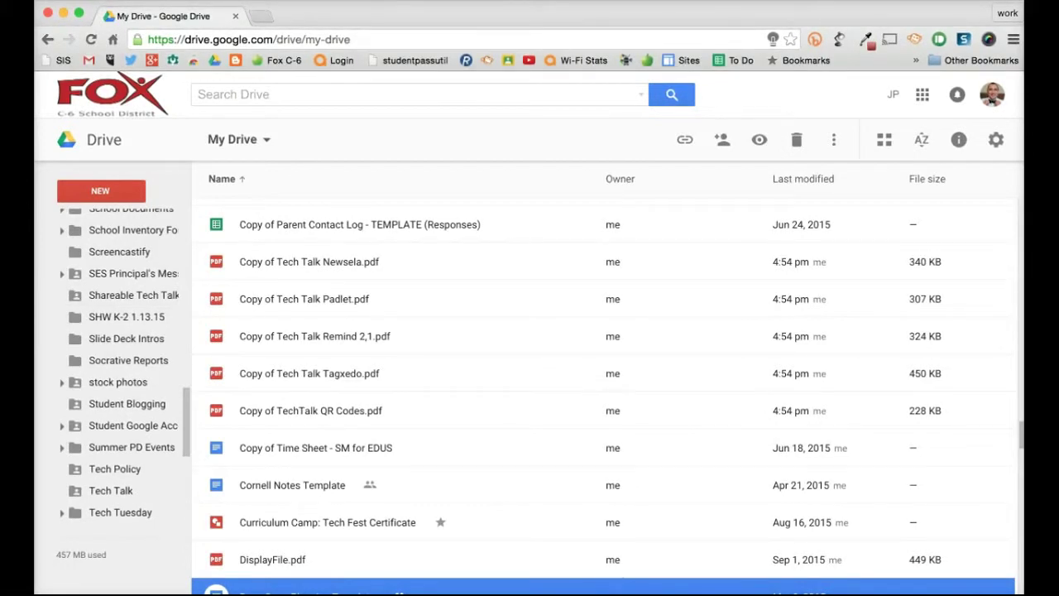
left_click_drag(197, 246, 337, 414)
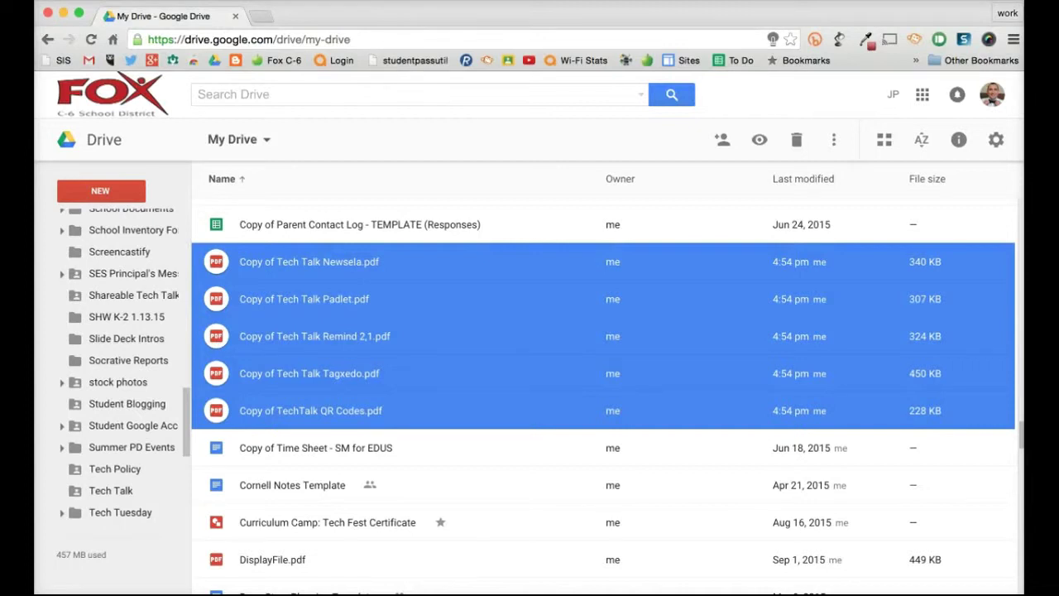
left_click_drag(216, 261, 166, 299)
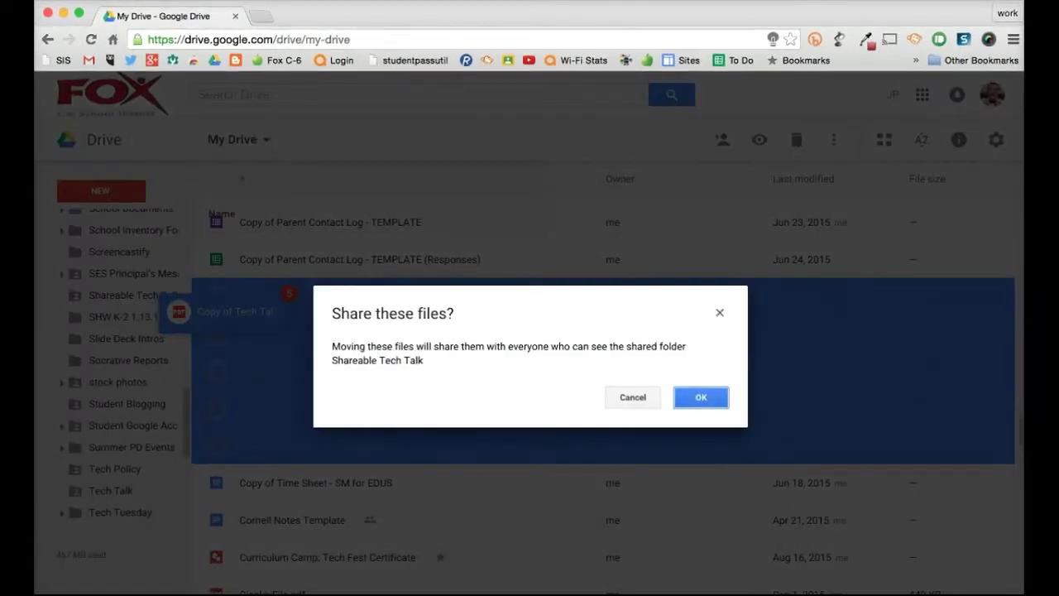
key("Return")
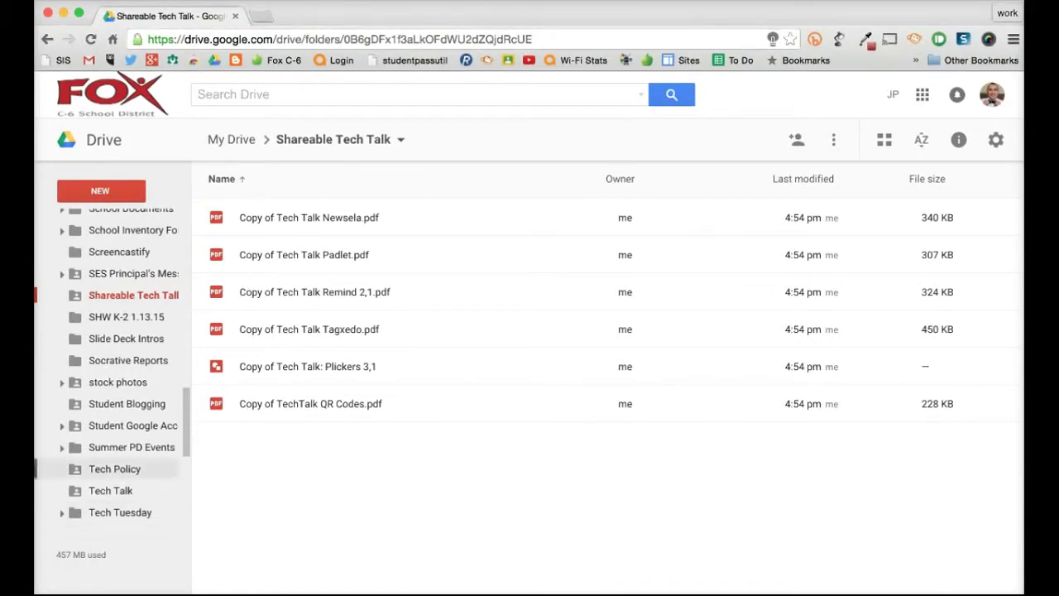
Step: Collapse the sidebar's My Drive tree and return to the My Drive folder list
scroll(115, 368, "up", 5)
scroll(112, 369, "up", 5)
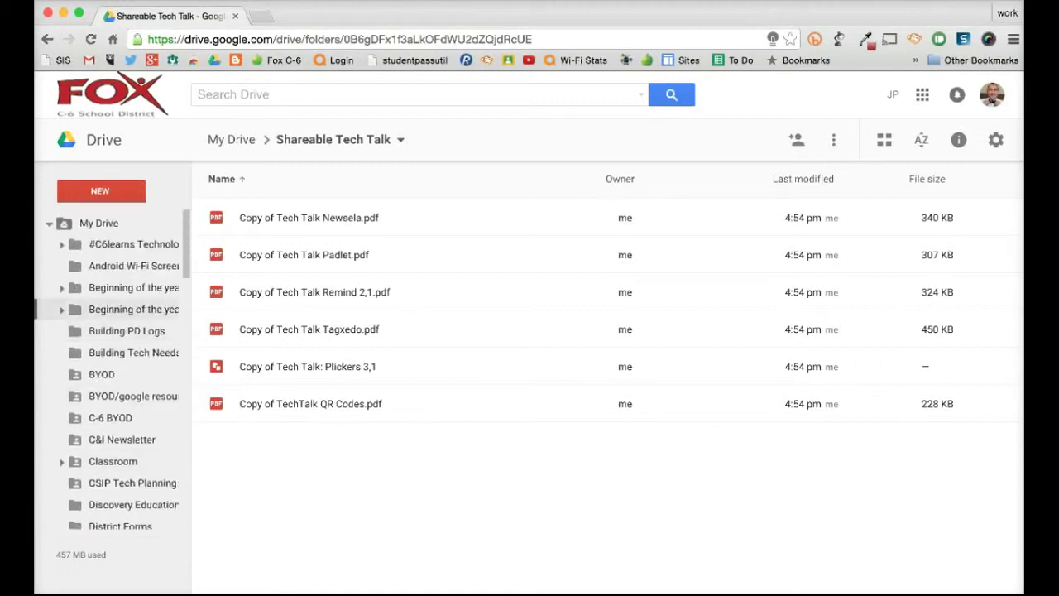
left_click(49, 223)
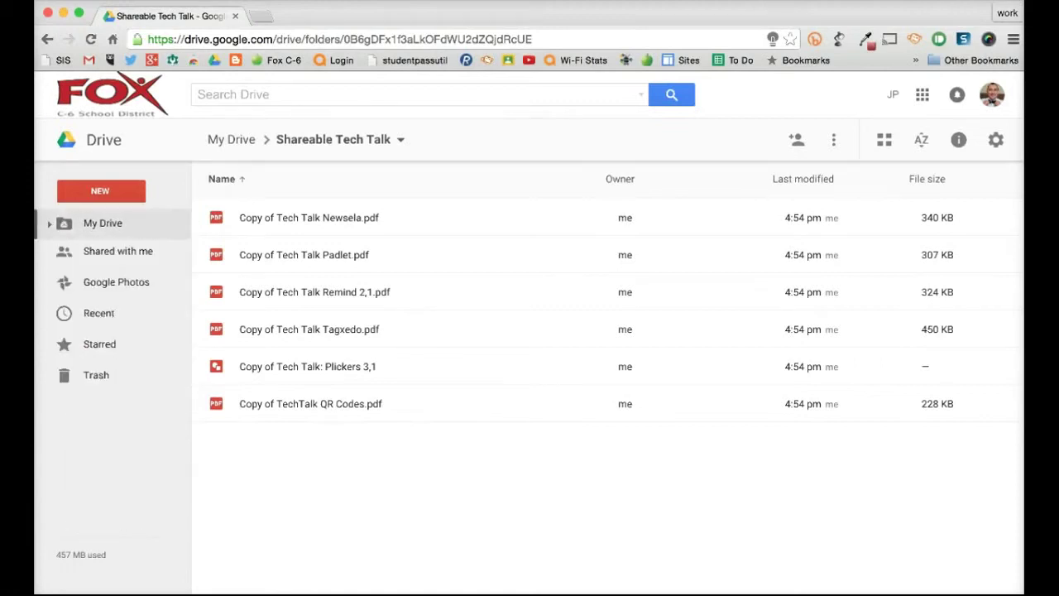
left_click(102, 223)
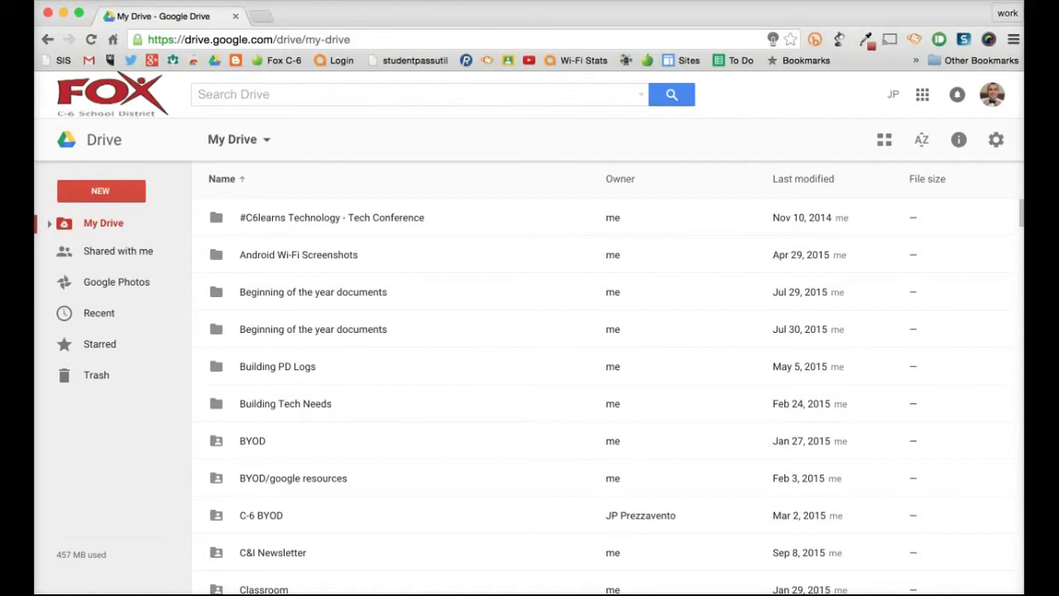
scroll(530, 397, "down", 15)
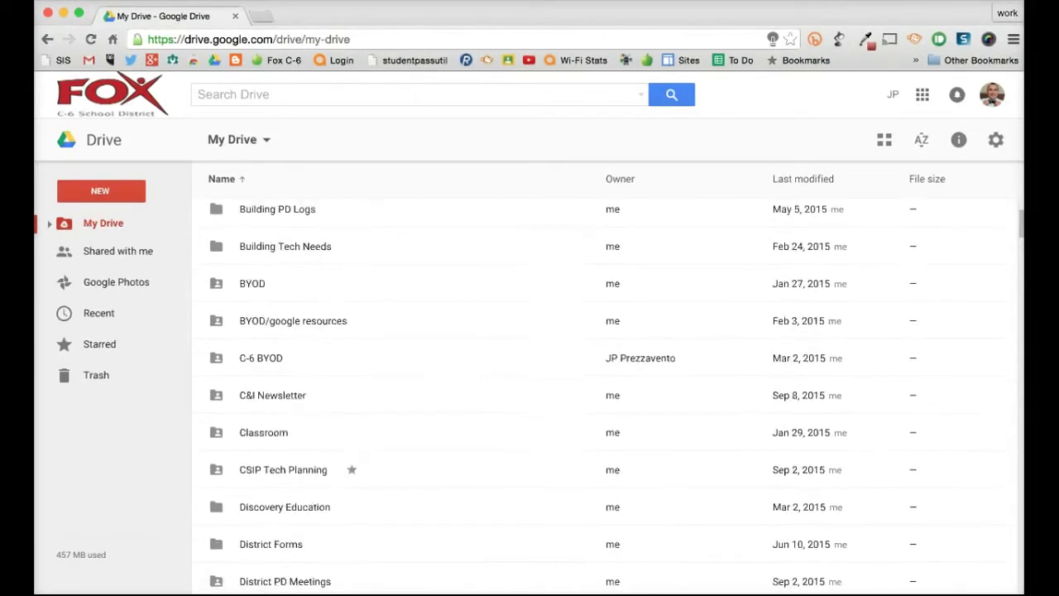
scroll(530, 397, "down", 12)
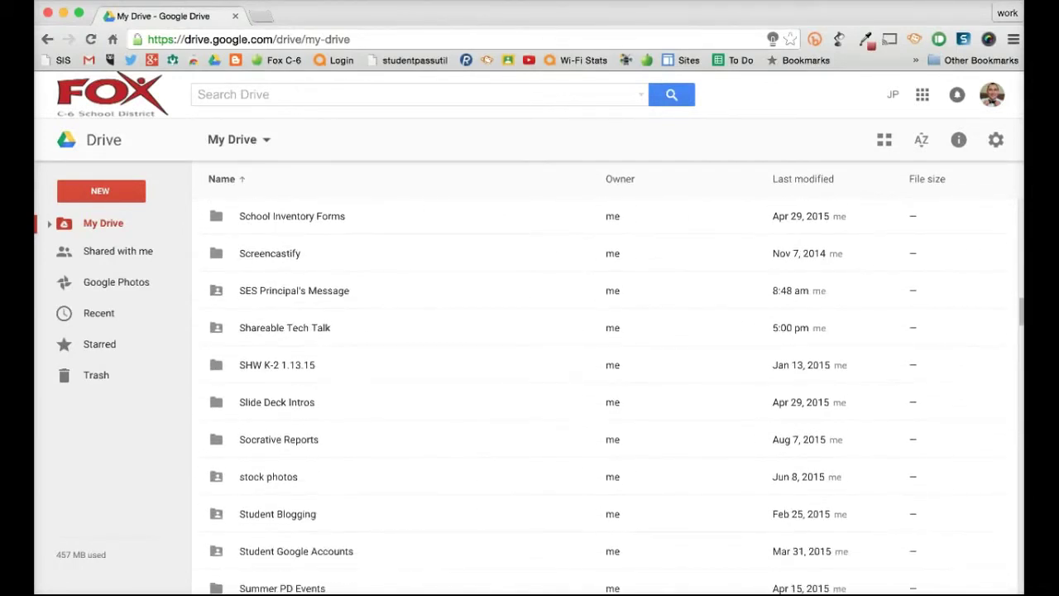
Step: Colour the Shareable Tech Talk folder Rainy sky blue
double_click(285, 327)
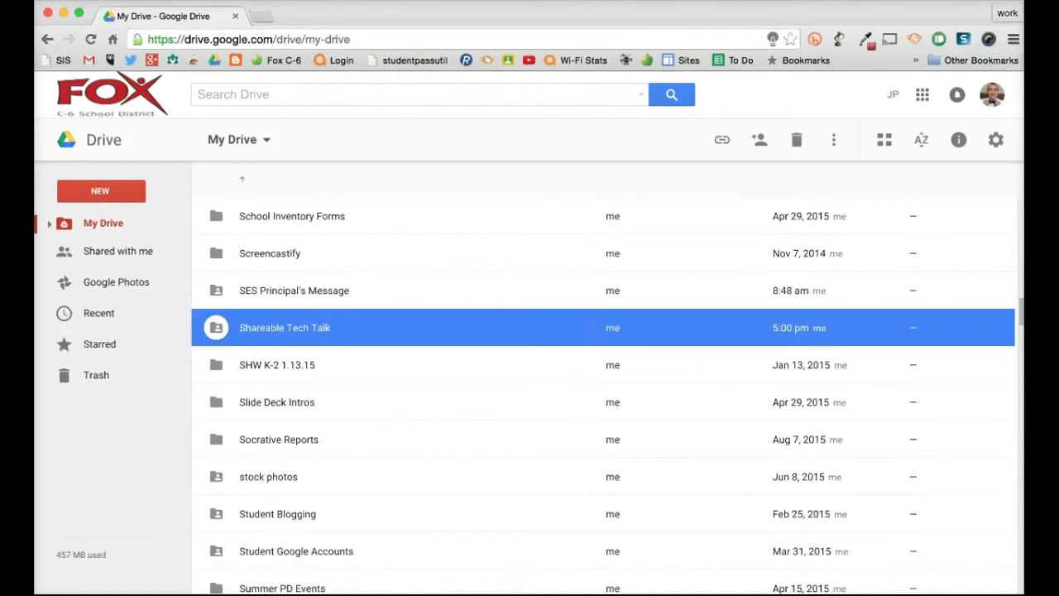
right_click(333, 327)
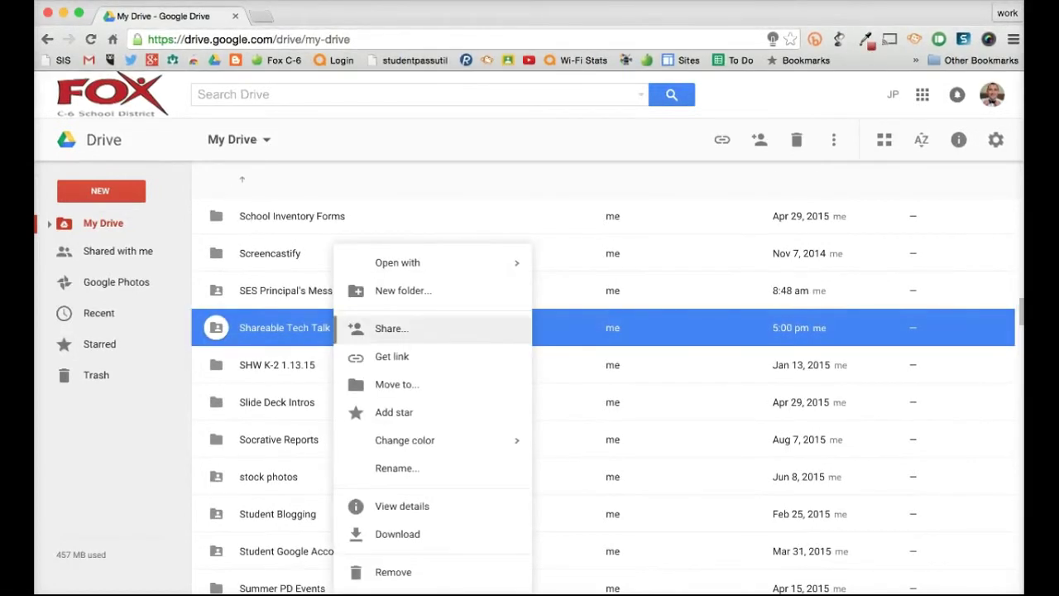
mouse_move(405, 440)
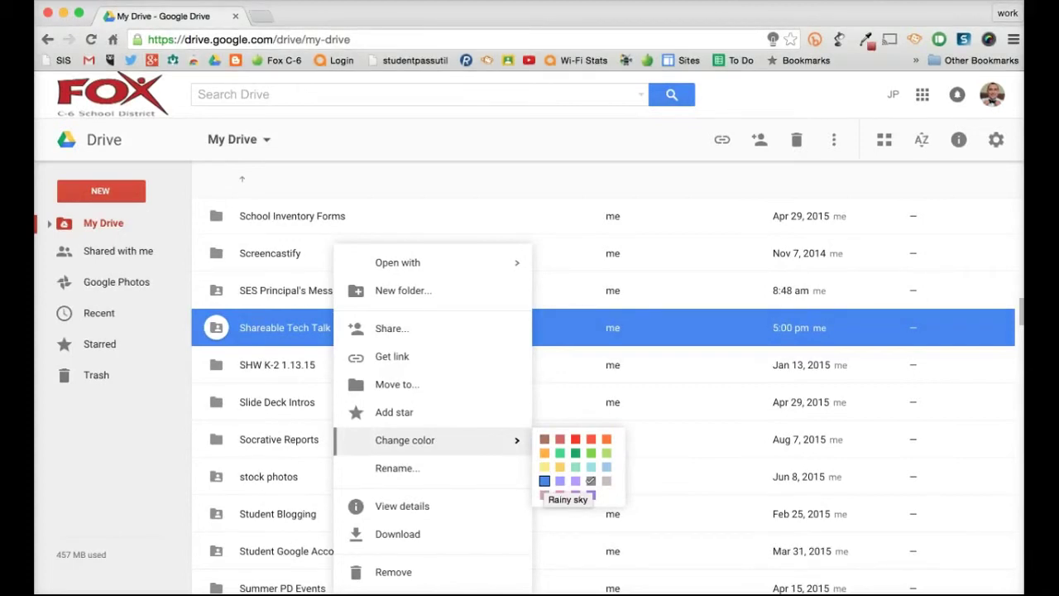
left_click(545, 481)
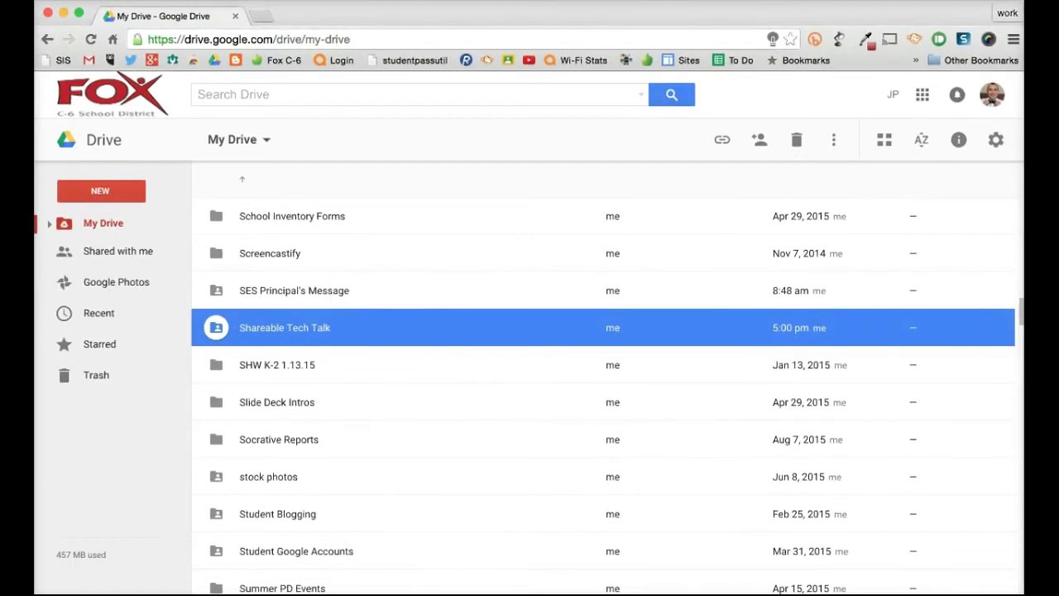
key("Escape")
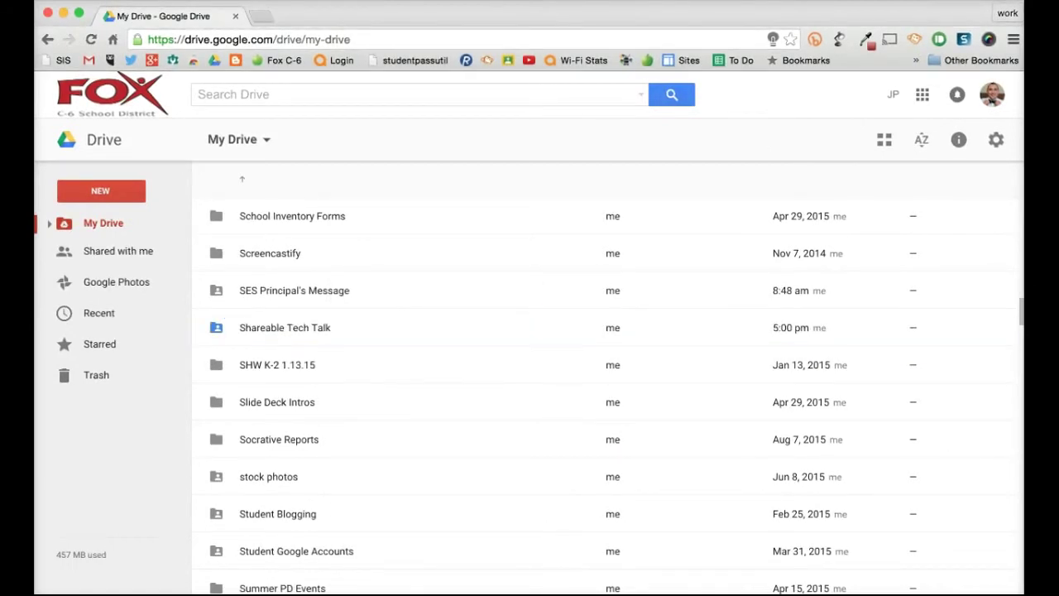